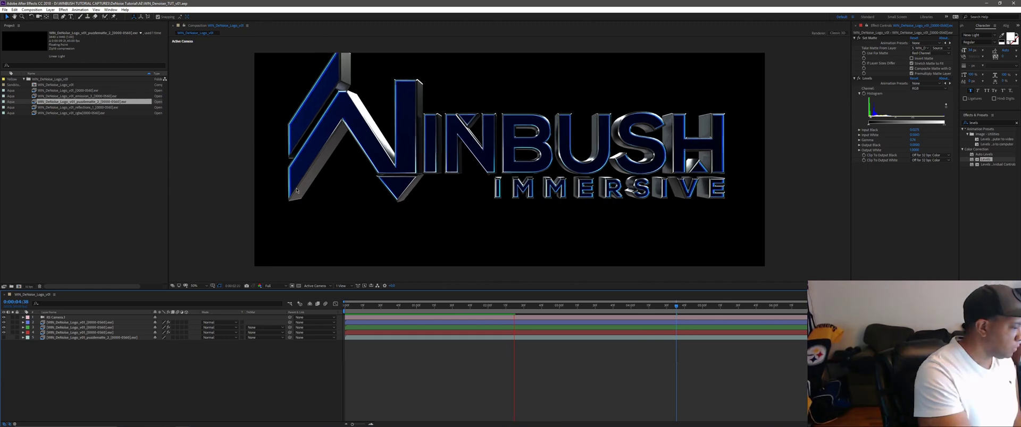
Scrub the playhead back through the WINBUSH IMMERSIVE logo animation
left_click_drag(676, 306, 621, 307)
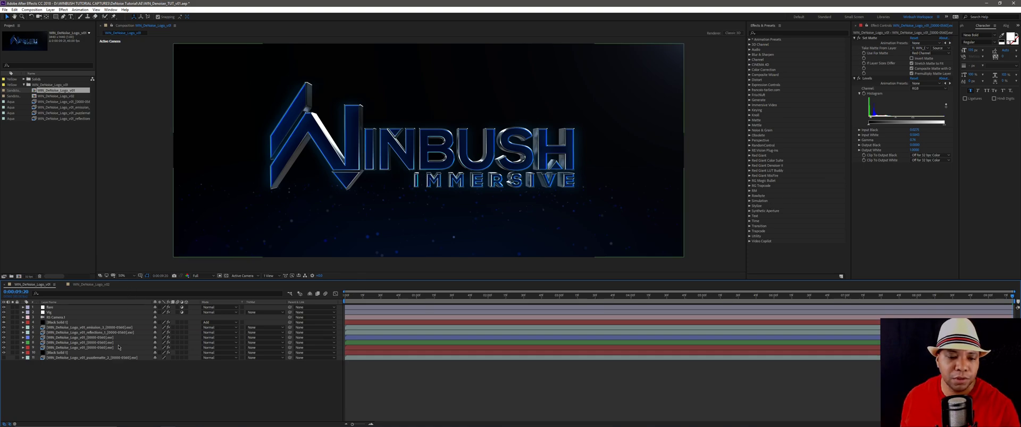
Solo the metallic logo layer 9 and zoom the viewer to 100%, ready to search effects
left_click(99, 348)
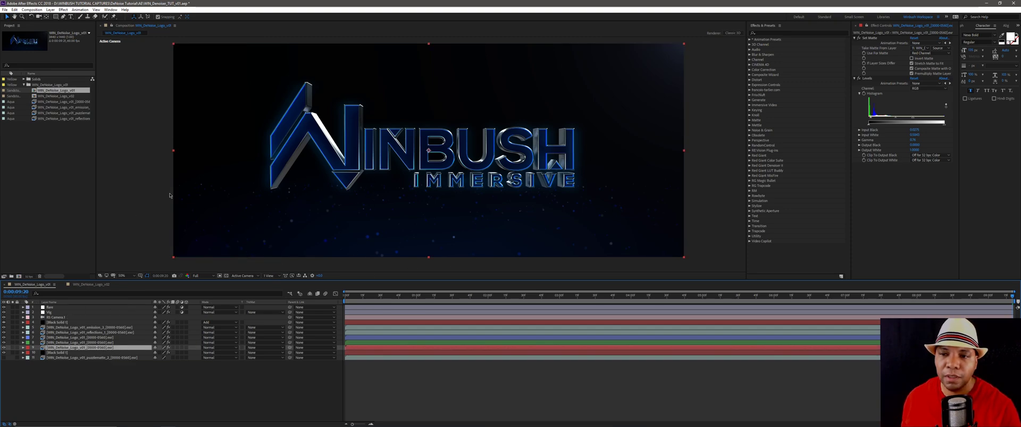
left_click(13, 348)
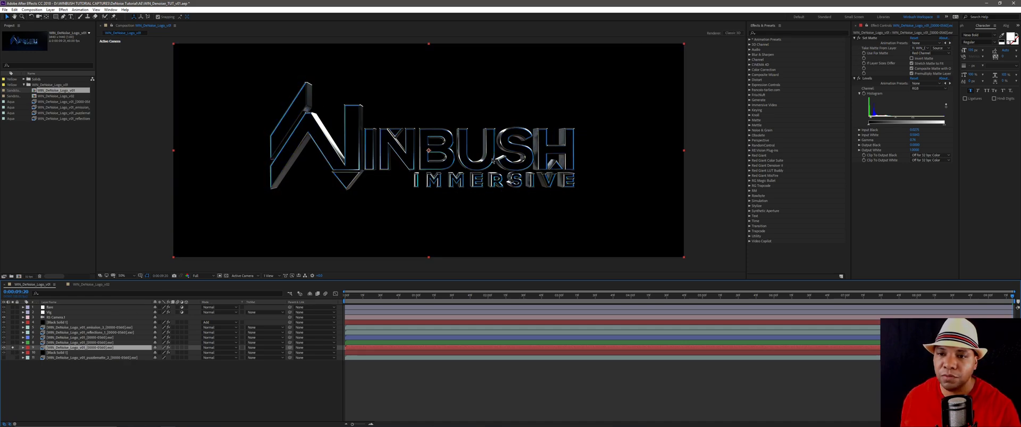
key("period")
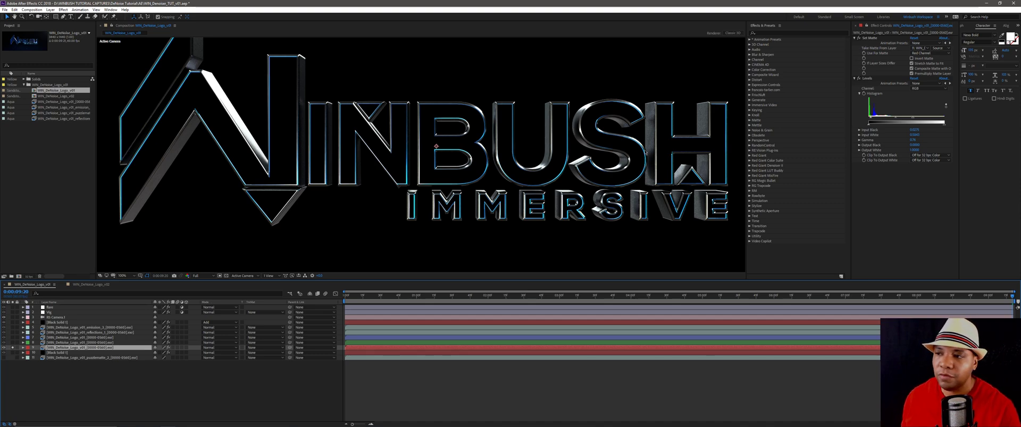
left_click(772, 33)
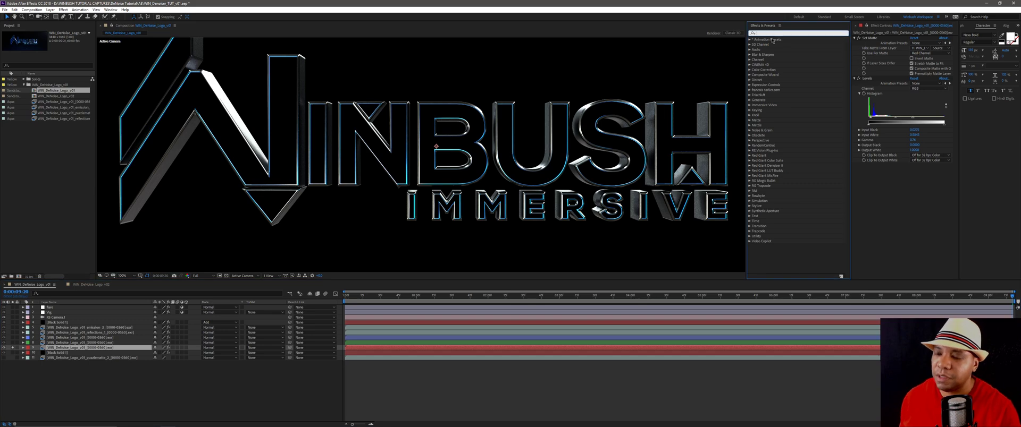
Search 'grain', apply Remove Grain to the logo layer, and zoom the viewer to 200%
type("grain")
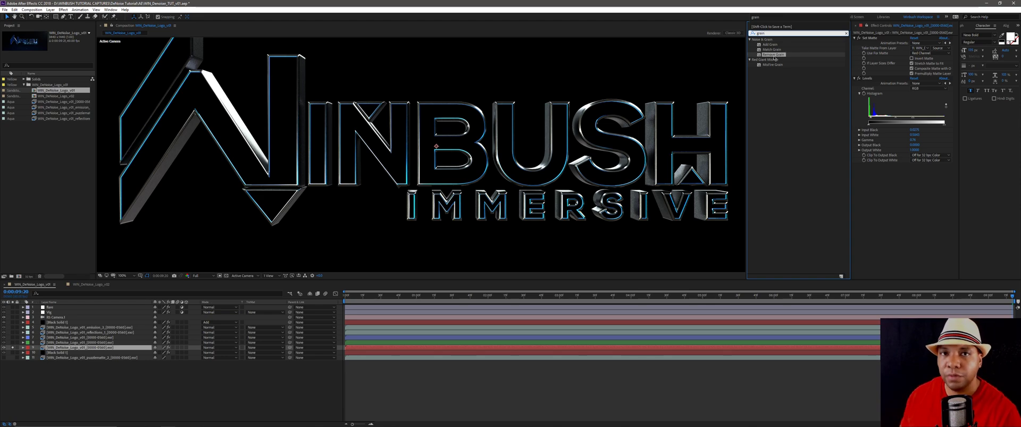
left_click_drag(772, 57, 103, 350)
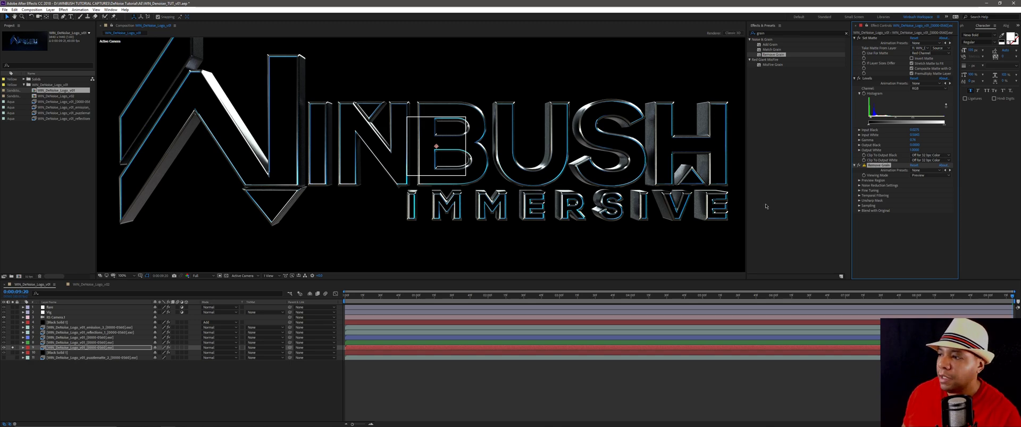
key("period")
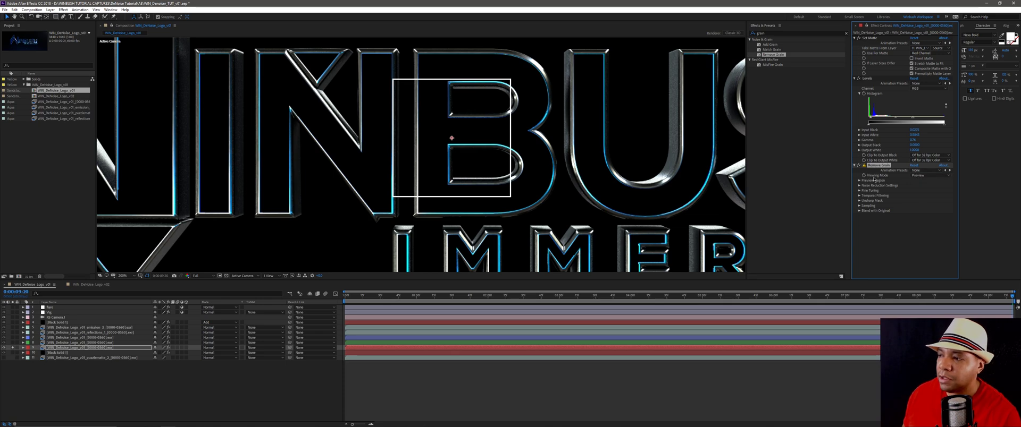
Set Remove Grain's Viewing Mode to Final Output, view the BUSH letters, and expand Temporal Filtering
left_click(928, 175)
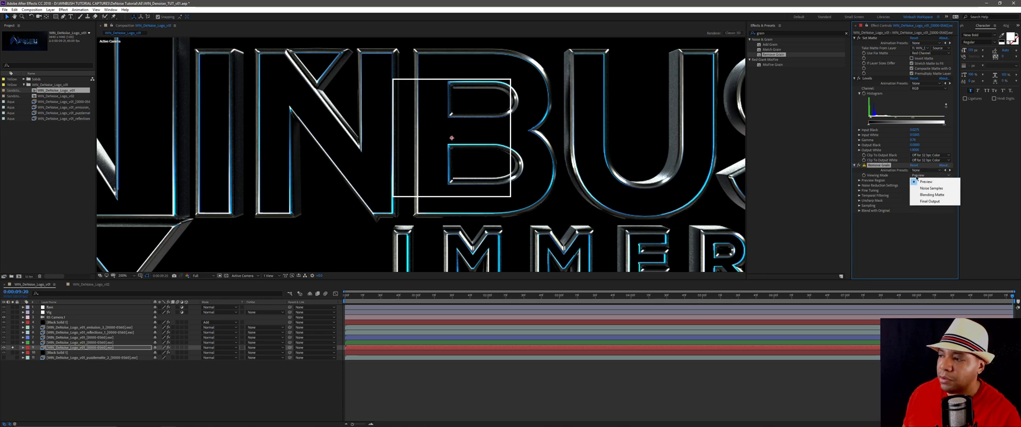
left_click(929, 202)
key("comma")
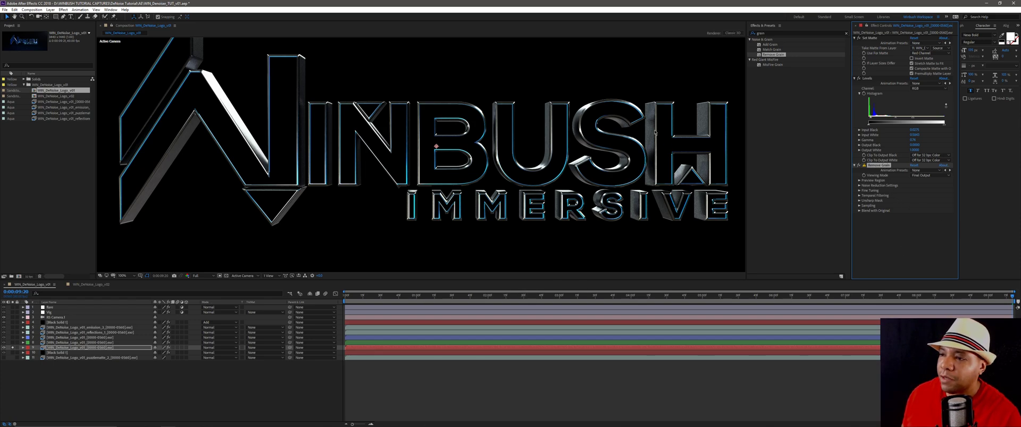
scroll(654, 132, "up", 1)
scroll(538, 90, "up", 1)
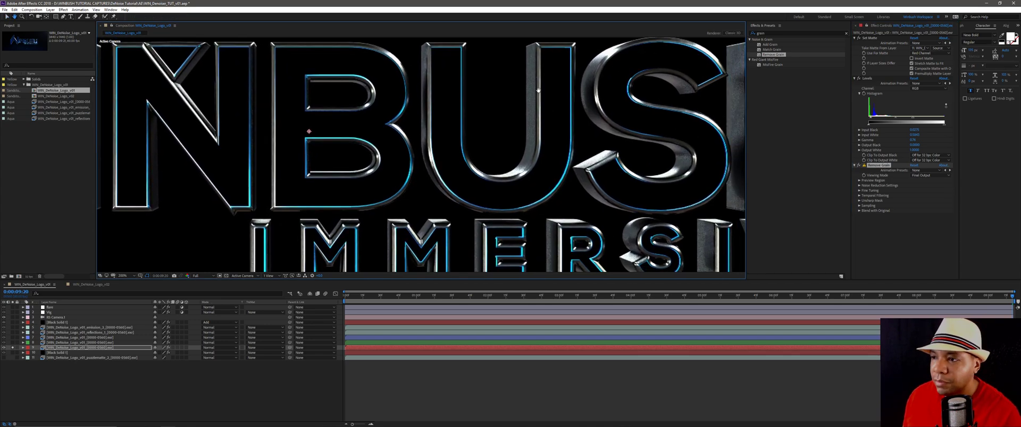
left_click_drag(538, 90, 410, 90)
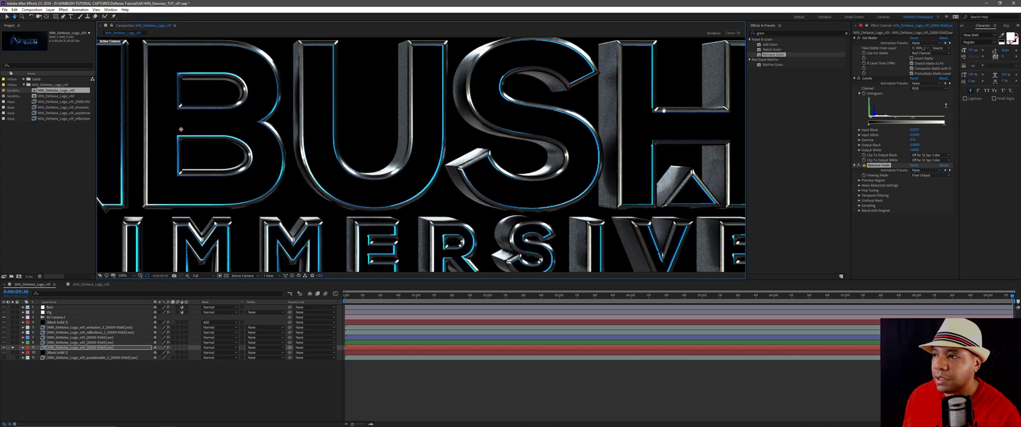
left_click(860, 166)
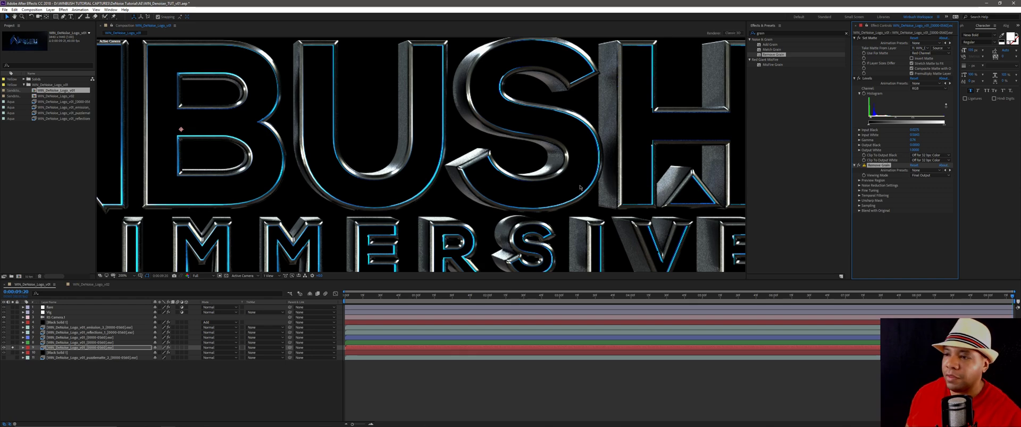
left_click(858, 196)
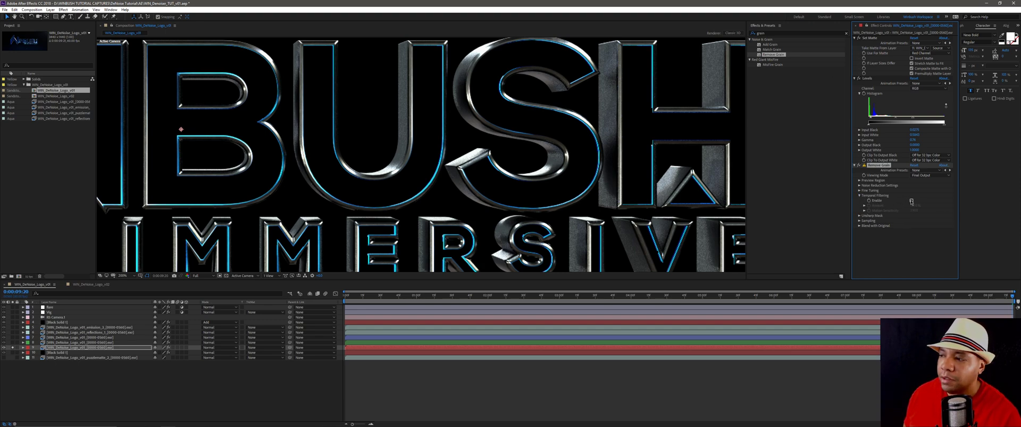
Enable Temporal Filtering, then toggle Remove Grain off and on to compare the letters
left_click(911, 200)
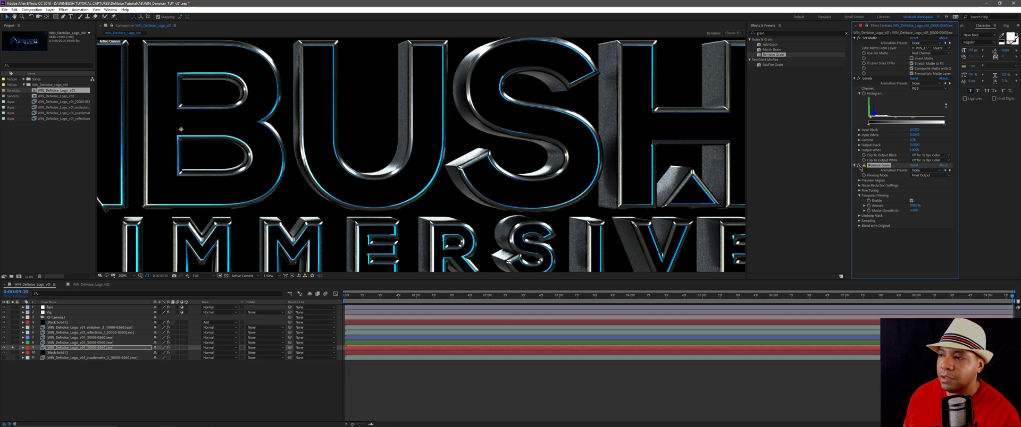
left_click(859, 166)
left_click(858, 166)
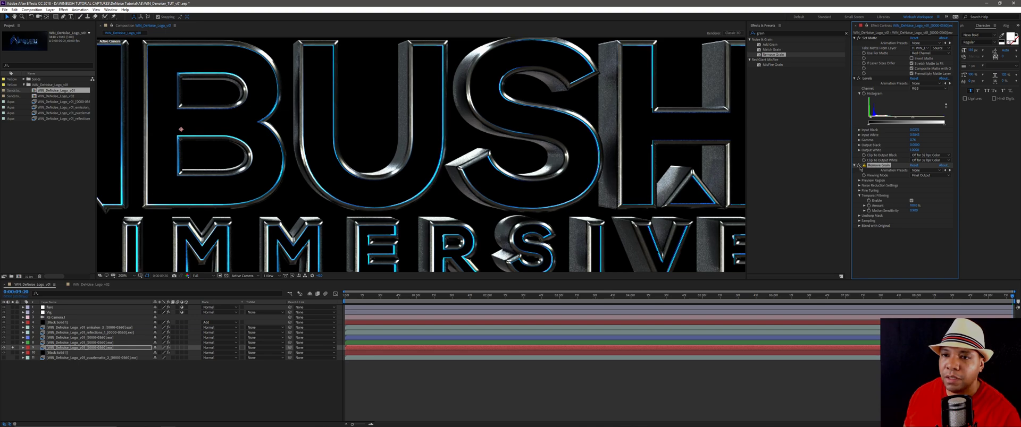
left_click(859, 166)
left_click(858, 166)
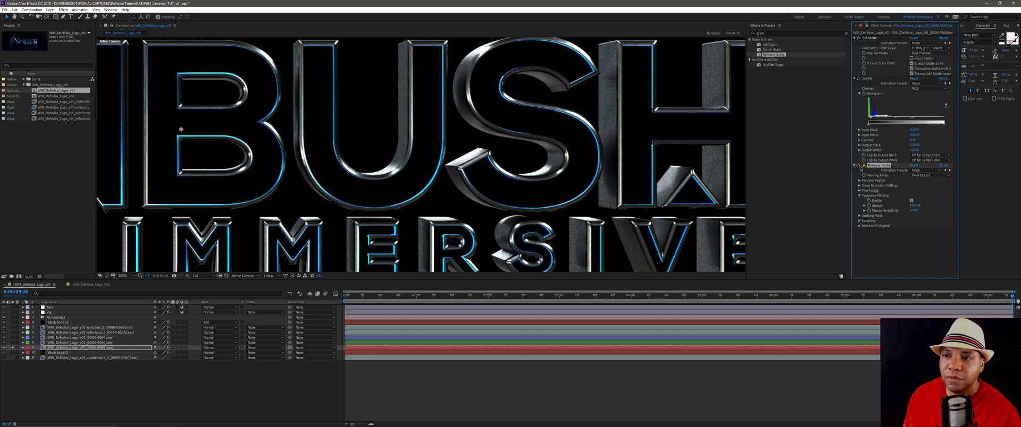
left_click(858, 166)
left_click(860, 167)
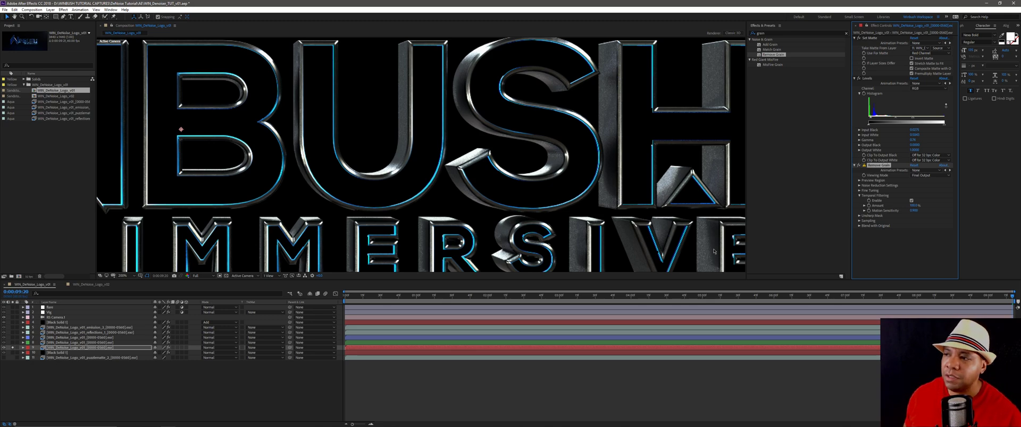
Unsolo logo layer 9 and solo the reflections layer 6 instead
left_click(13, 348)
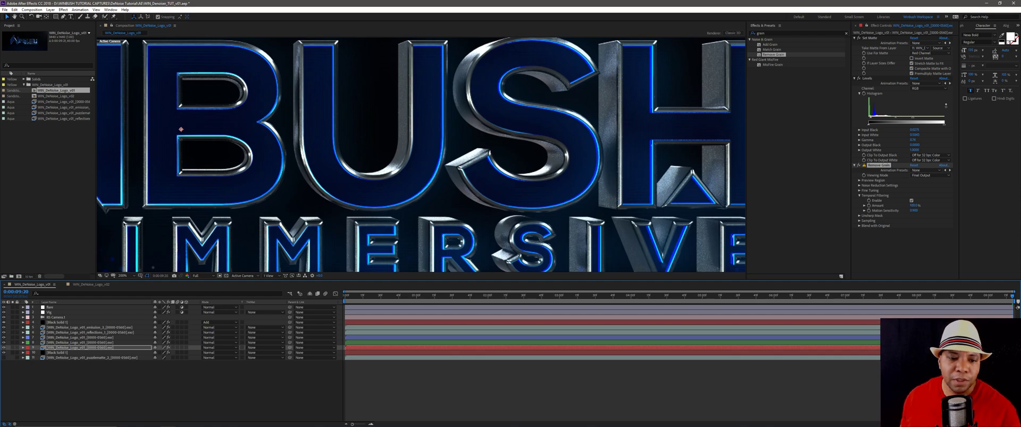
left_click(102, 333)
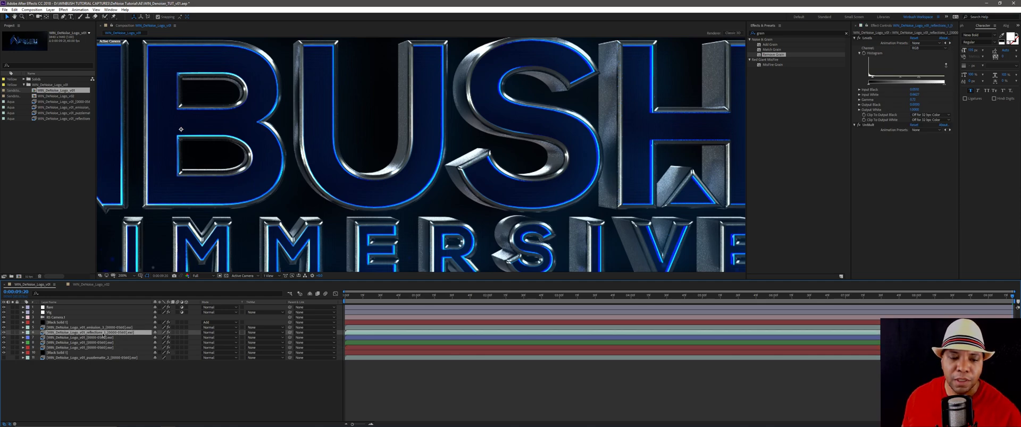
left_click(12, 333)
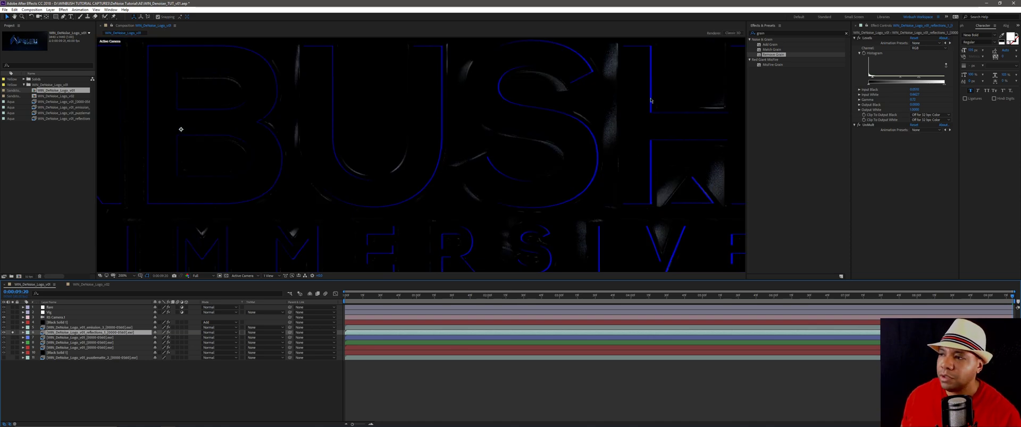
Apply Remove Grain to the reflections layer with Final Output and Temporal Filtering enabled
left_click_drag(779, 56, 889, 39)
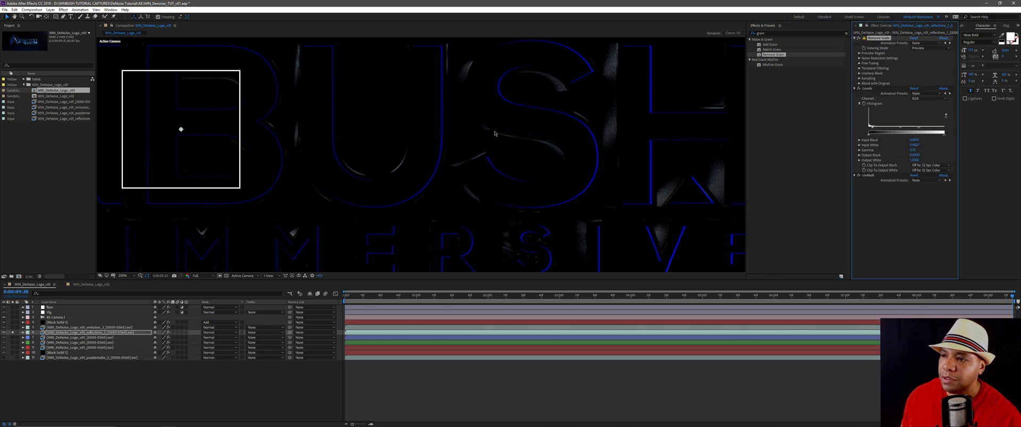
left_click(930, 47)
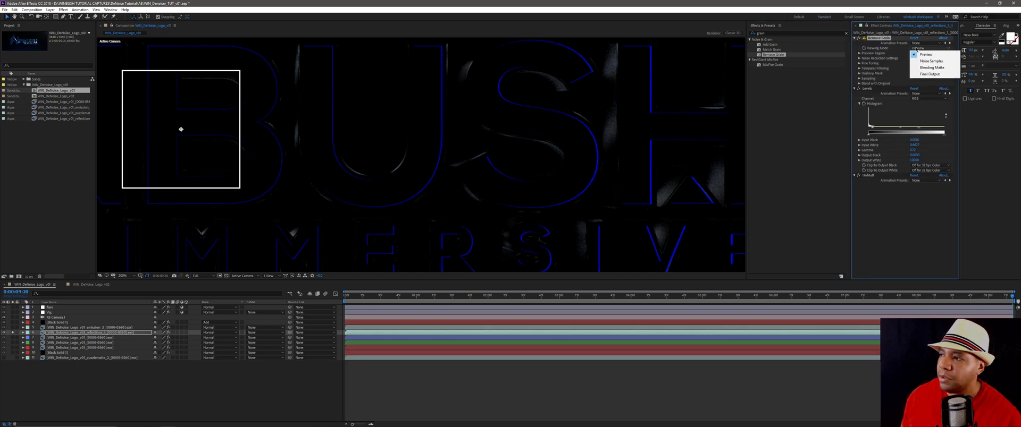
left_click(926, 74)
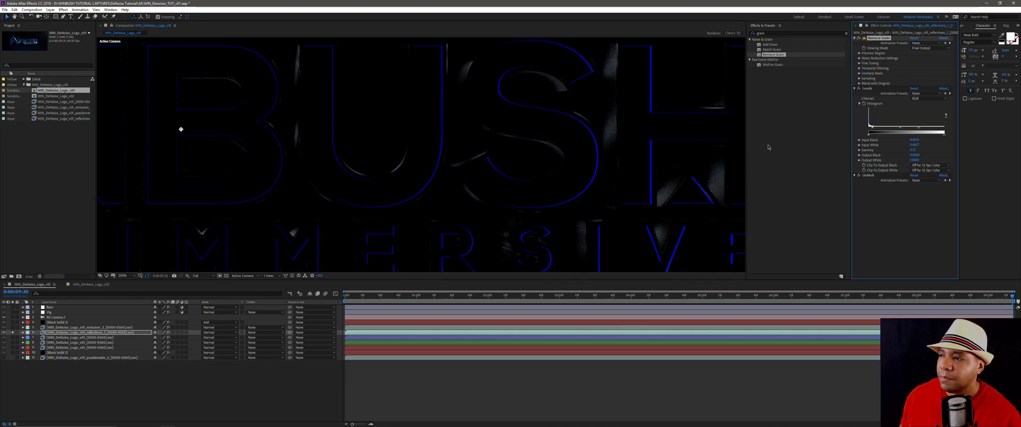
left_click(859, 68)
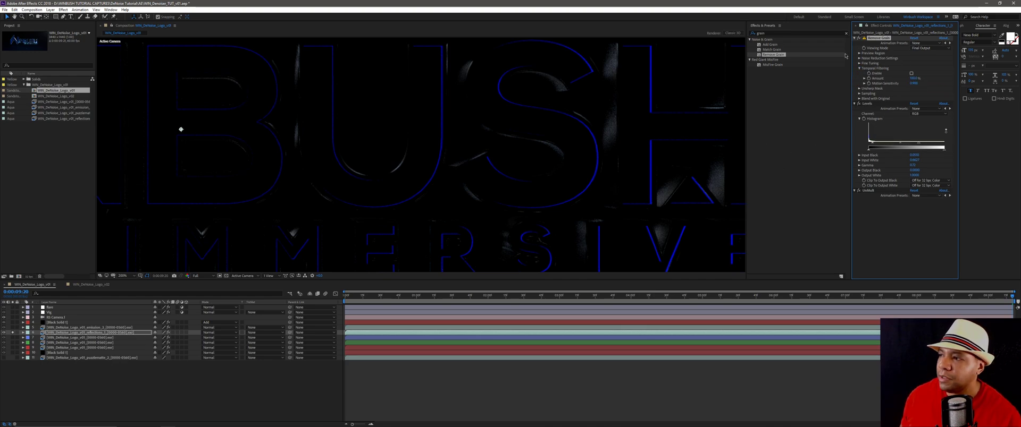
left_click(911, 74)
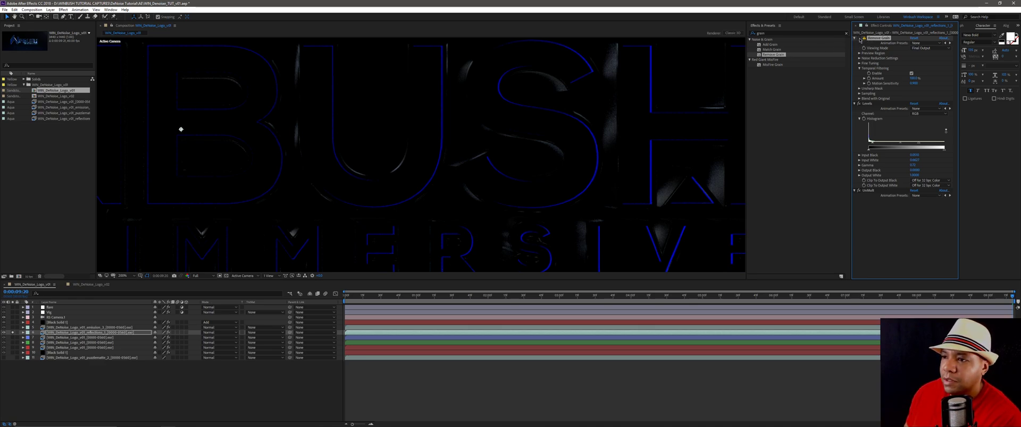
Recentre the view on the logo and unsolo the reflections layer to see the full composite
key("comma")
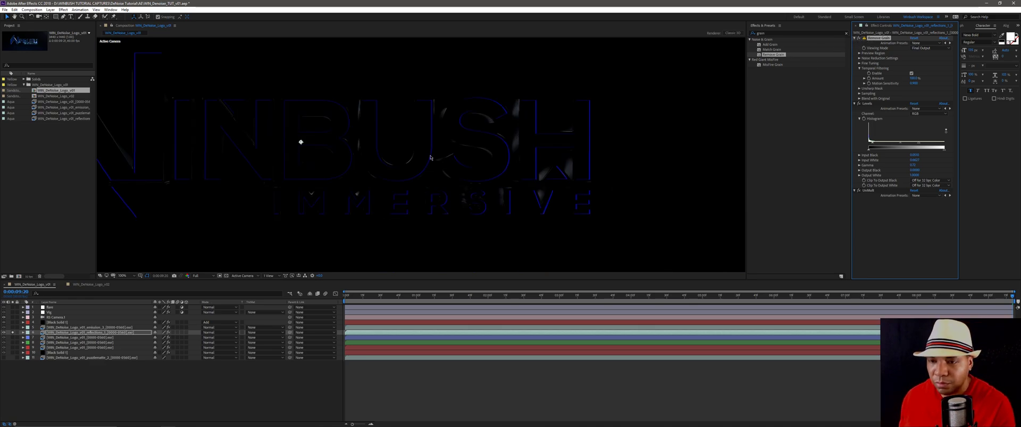
left_click_drag(374, 153, 495, 145)
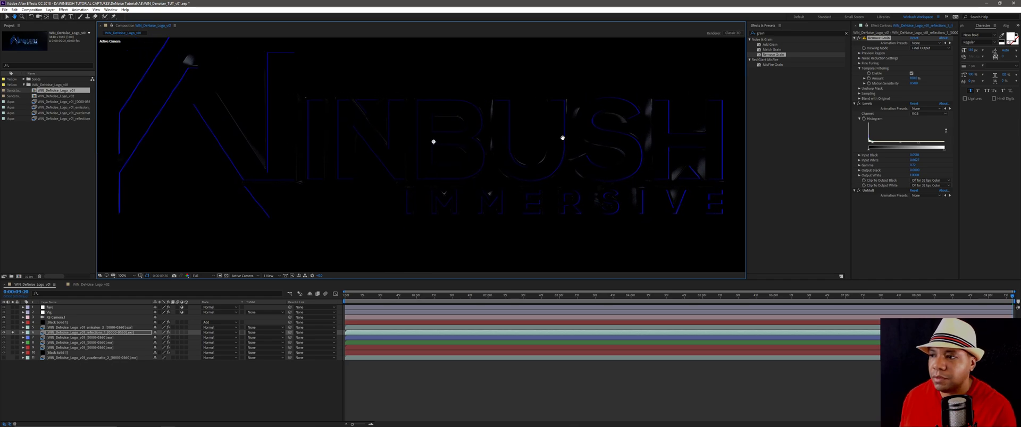
left_click(862, 40)
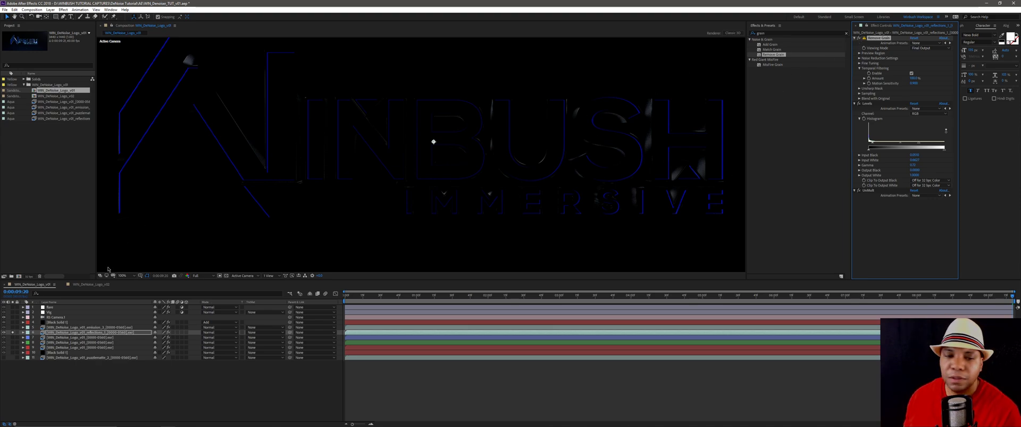
left_click(13, 334)
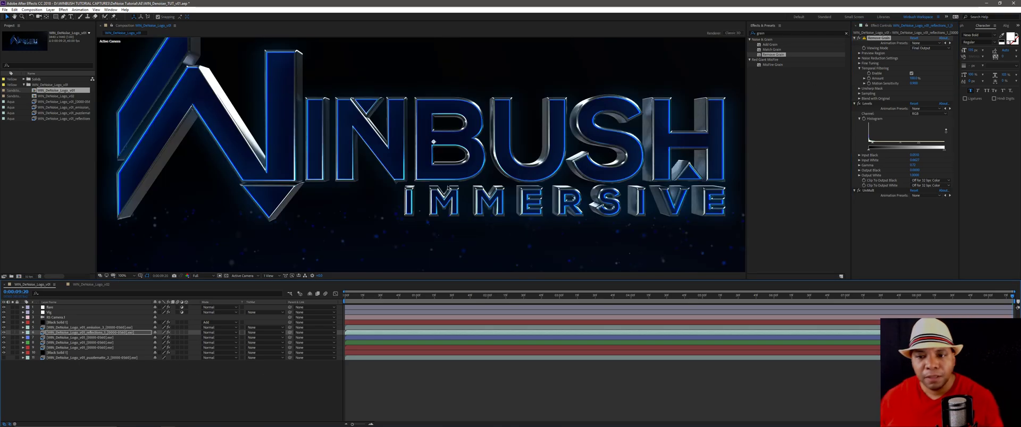
Zoom the viewer out to 50%, deselect all layers, and open the Window menu
key("comma")
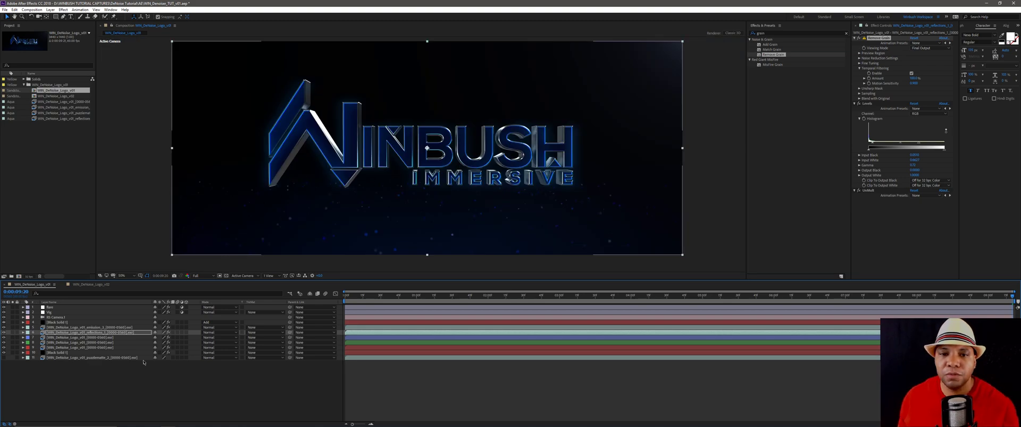
left_click(181, 391)
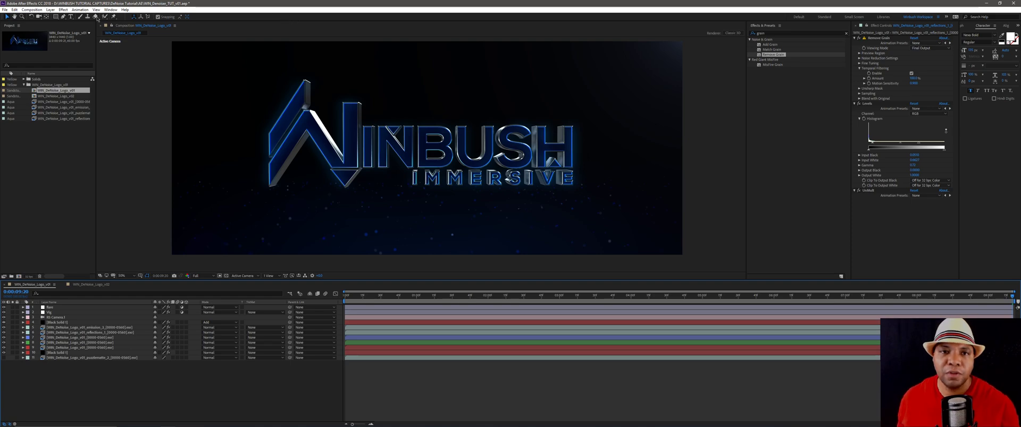
left_click(111, 10)
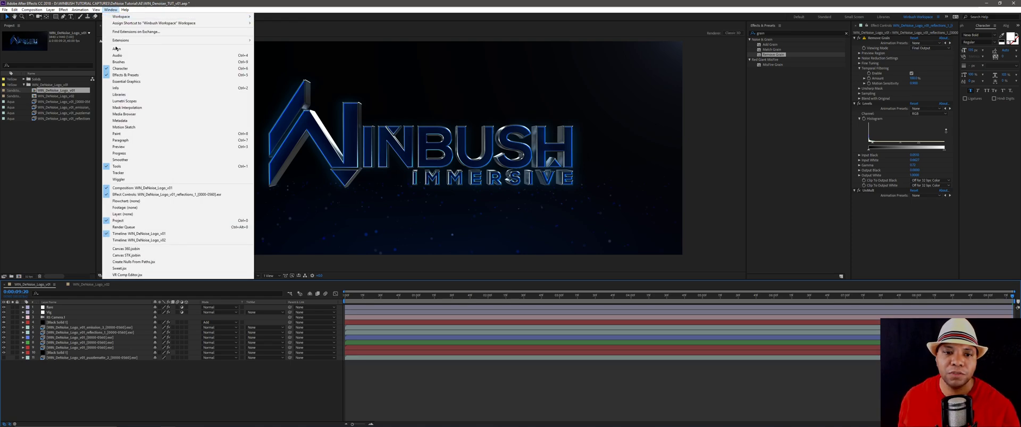
Open the Render Queue, compare its two render items, and move the panel aside
left_click(125, 227)
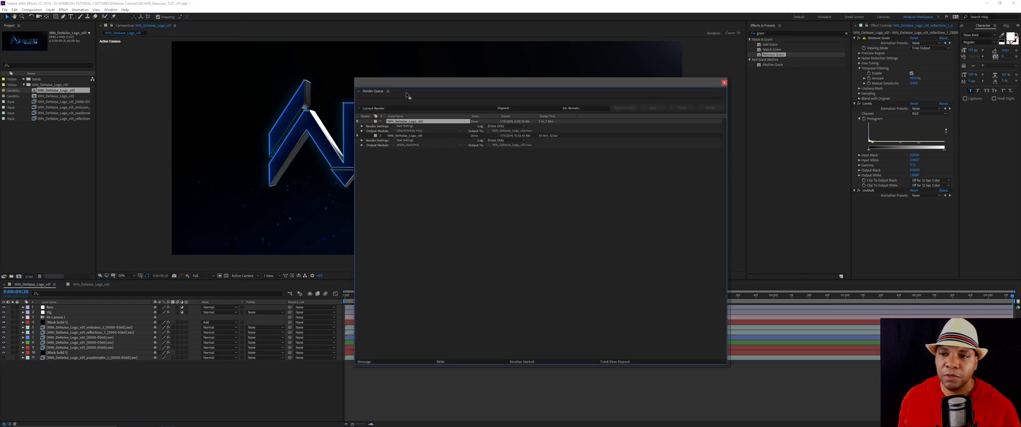
left_click(422, 137)
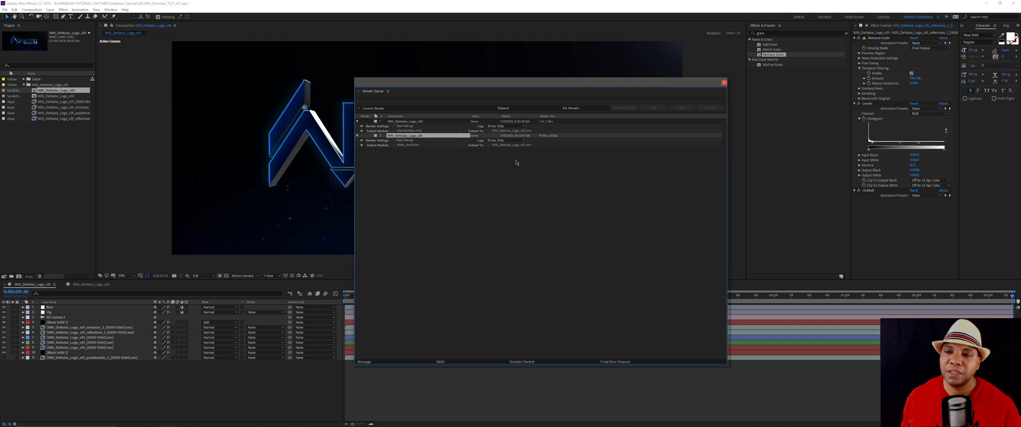
left_click(416, 122)
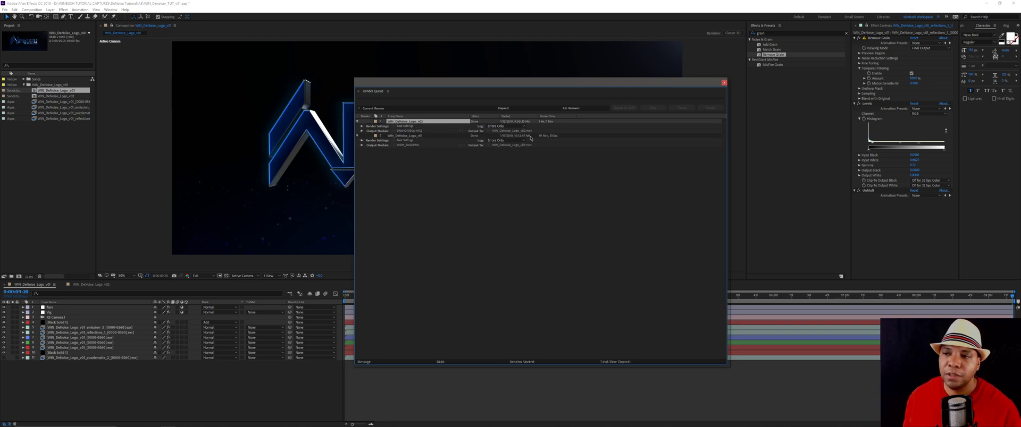
left_click_drag(518, 85, 355, 73)
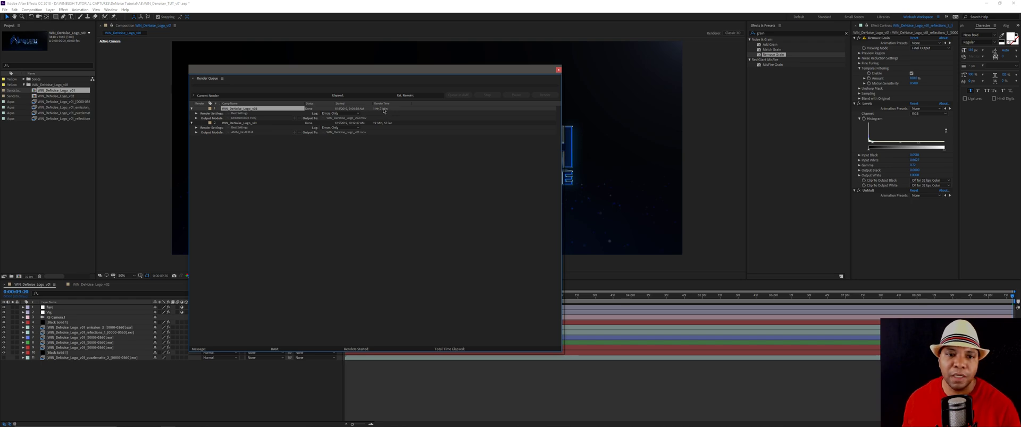
Close the floating Render Queue panel
left_click(558, 70)
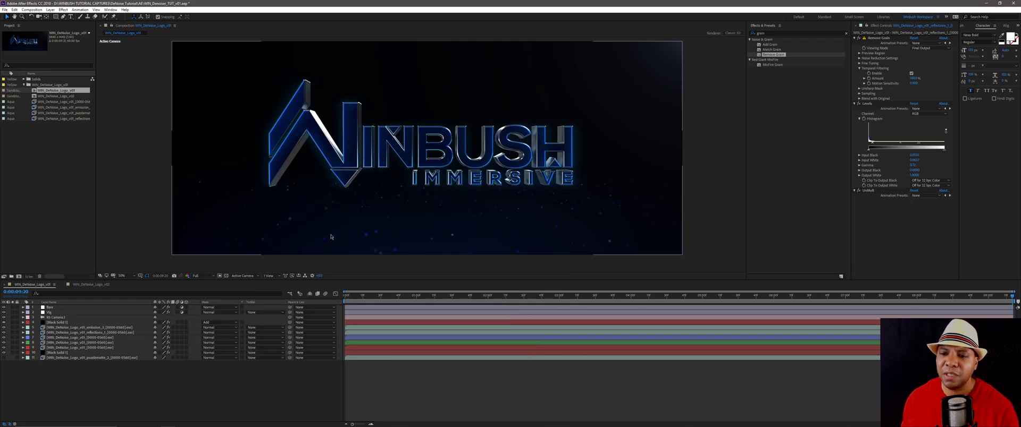